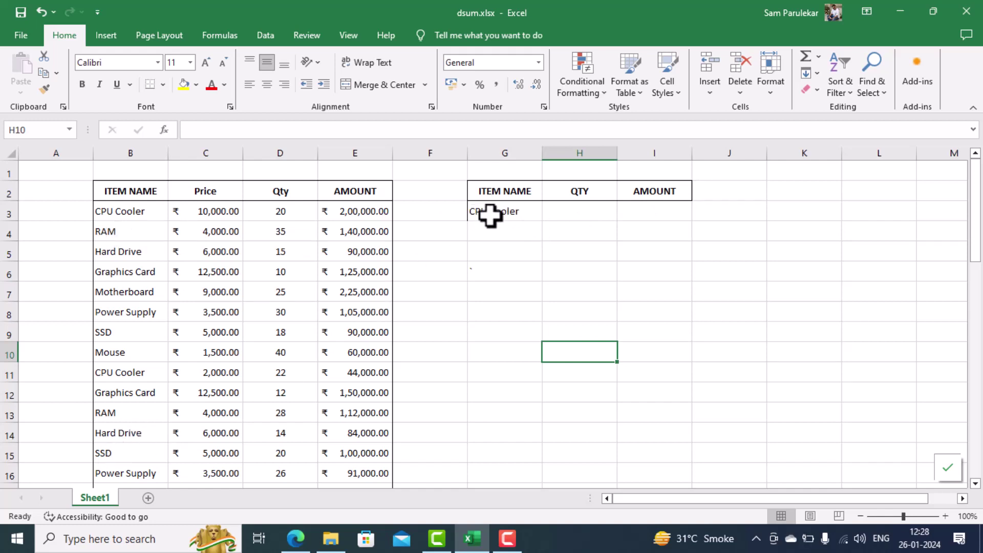
# Examine the CPU Cooler summary row in G3:I3 and the Qty values of all CPU Cooler entries in the item table
pyautogui.click(491, 215)
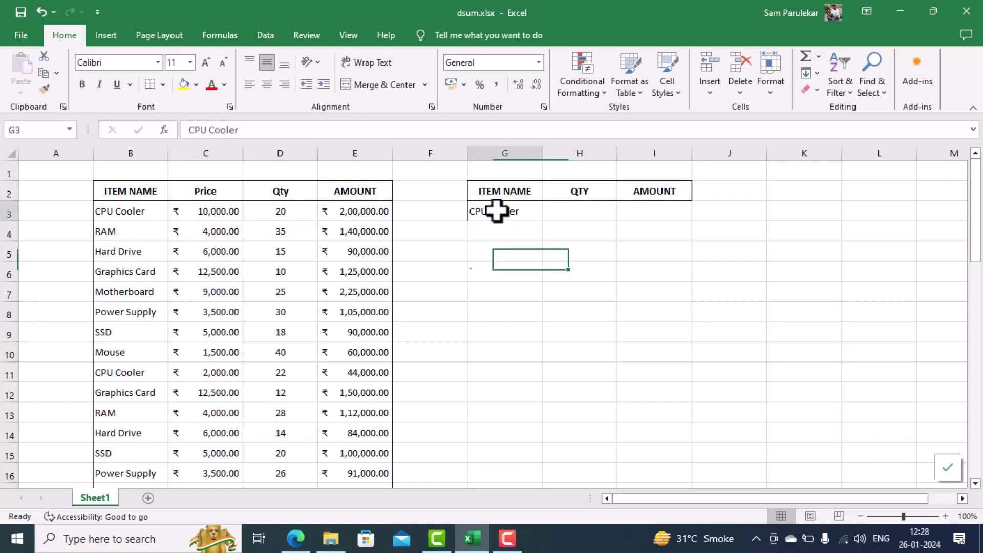
pyautogui.click(590, 213)
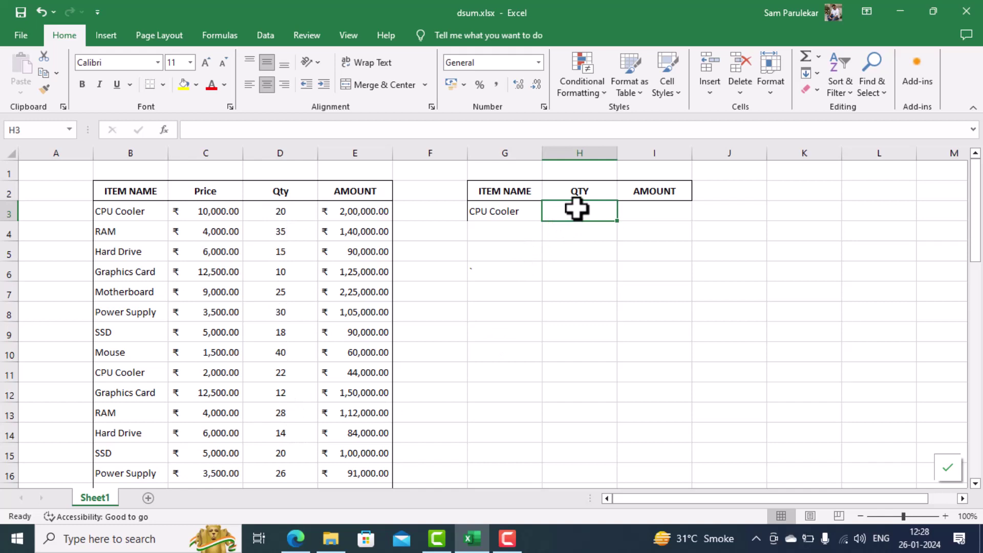
pyautogui.click(649, 211)
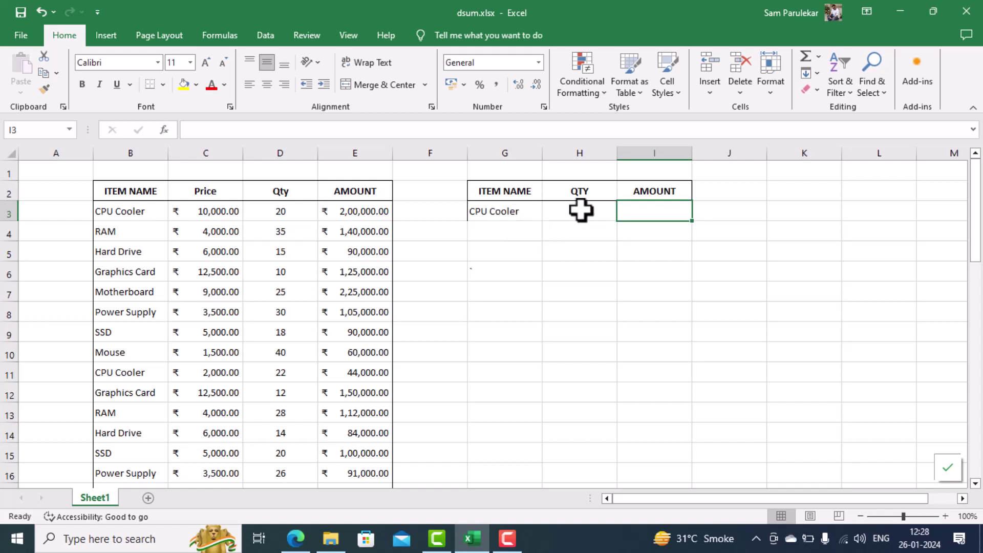
pyautogui.click(107, 213)
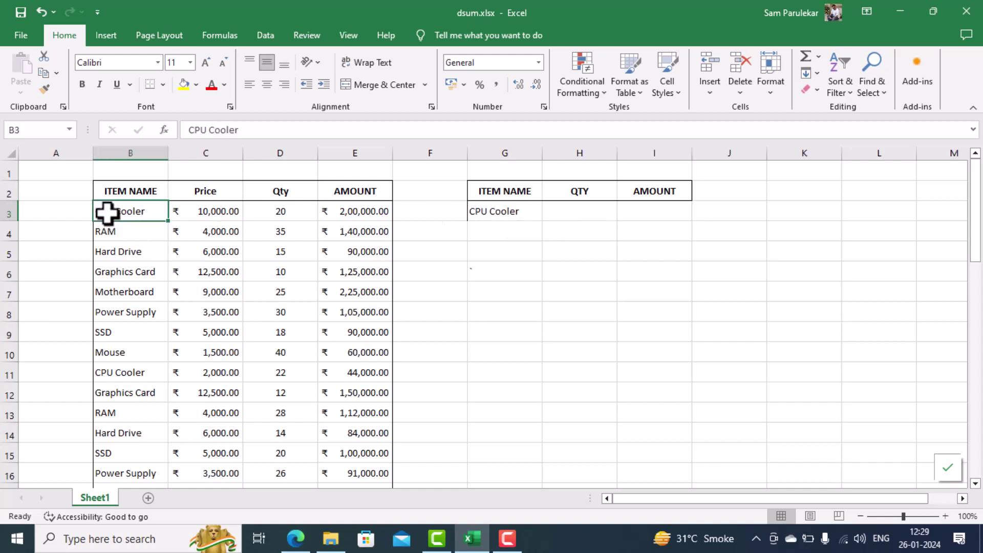
pyautogui.click(283, 215)
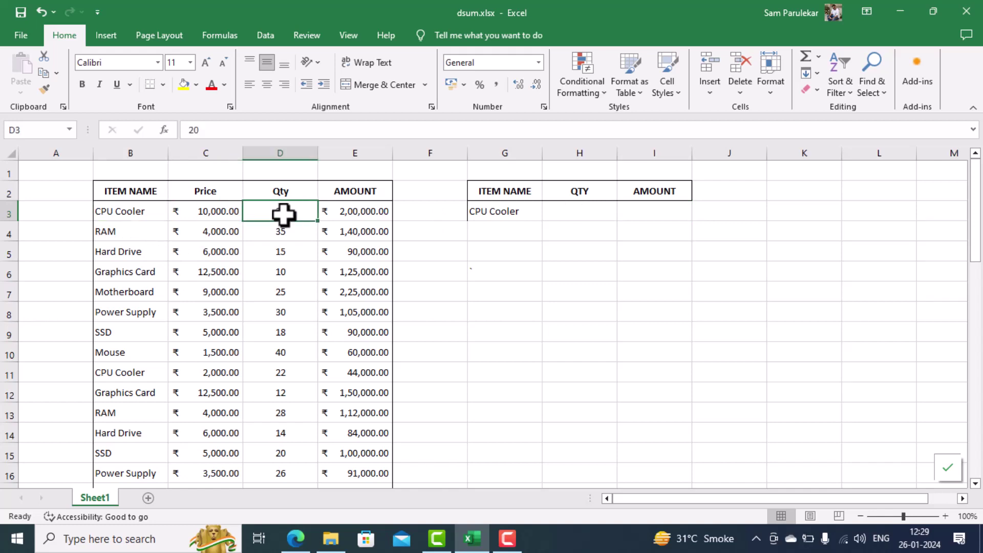
pyautogui.click(125, 373)
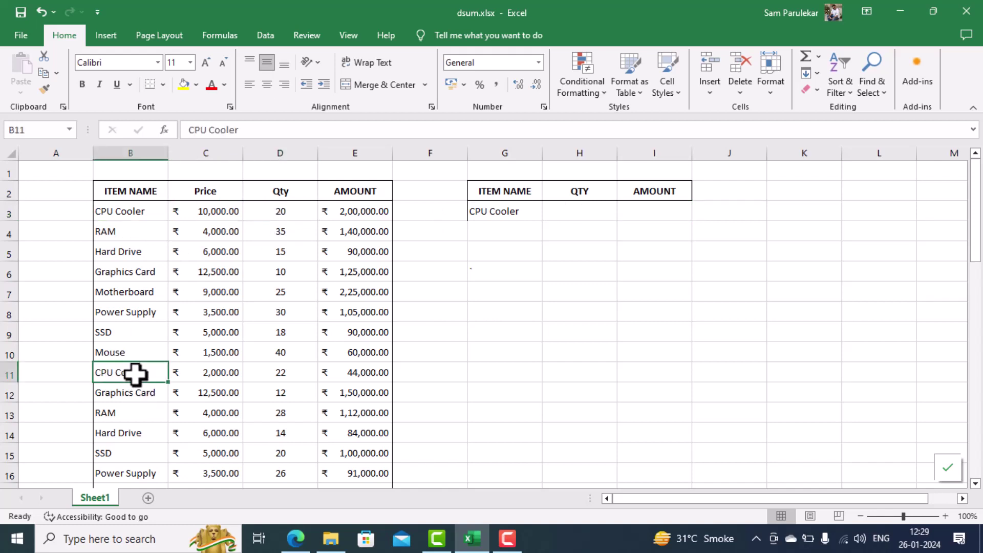
pyautogui.click(290, 372)
pyautogui.scroll(-2, 181, 422)
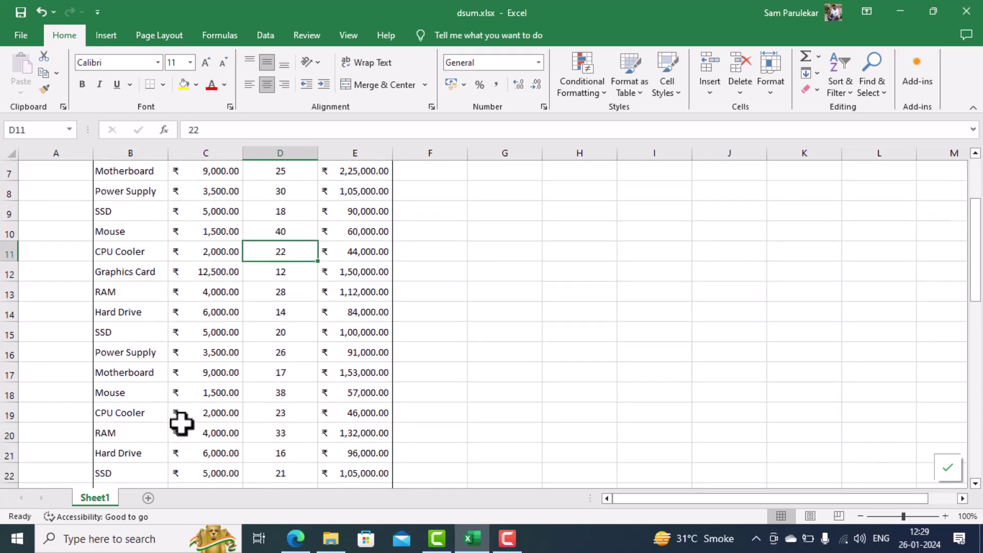
pyautogui.click(280, 415)
pyautogui.scroll(-3, 280, 415)
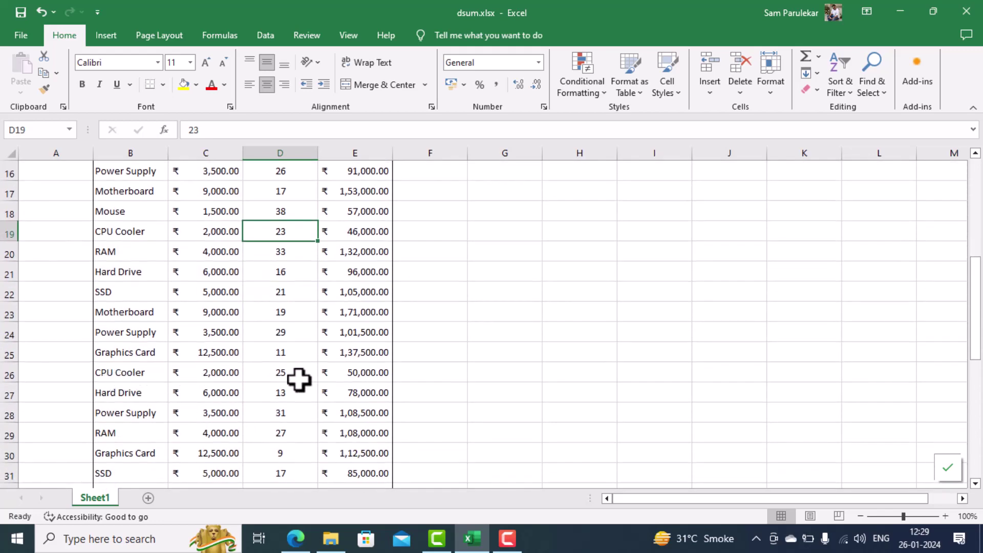
pyautogui.scroll(-3, 298, 380)
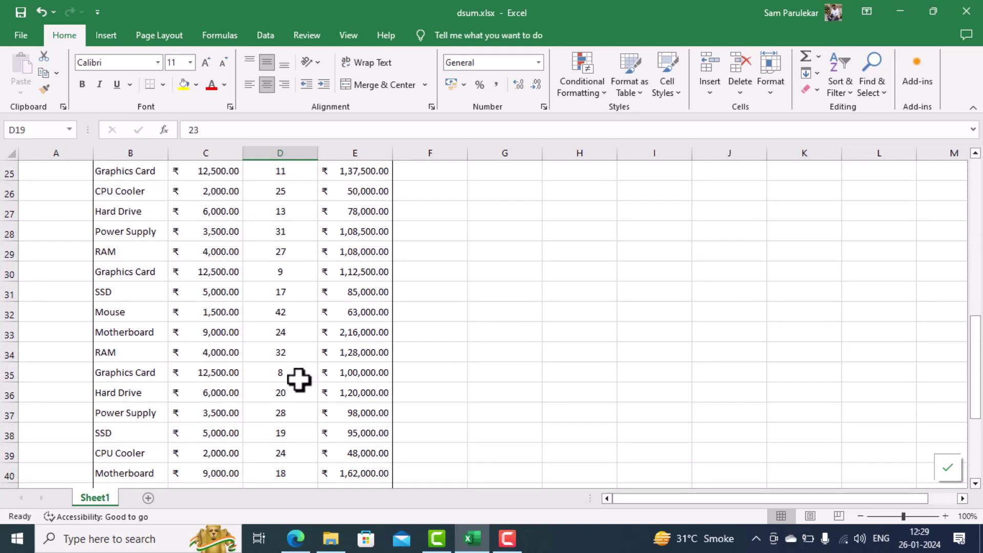
pyautogui.scroll(-1, 290, 447)
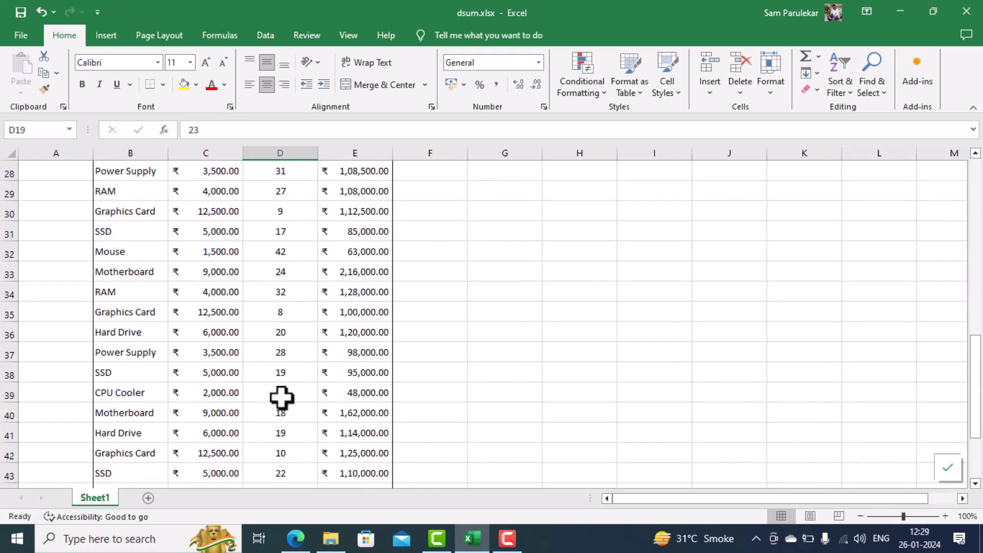
pyautogui.scroll(-2, 281, 398)
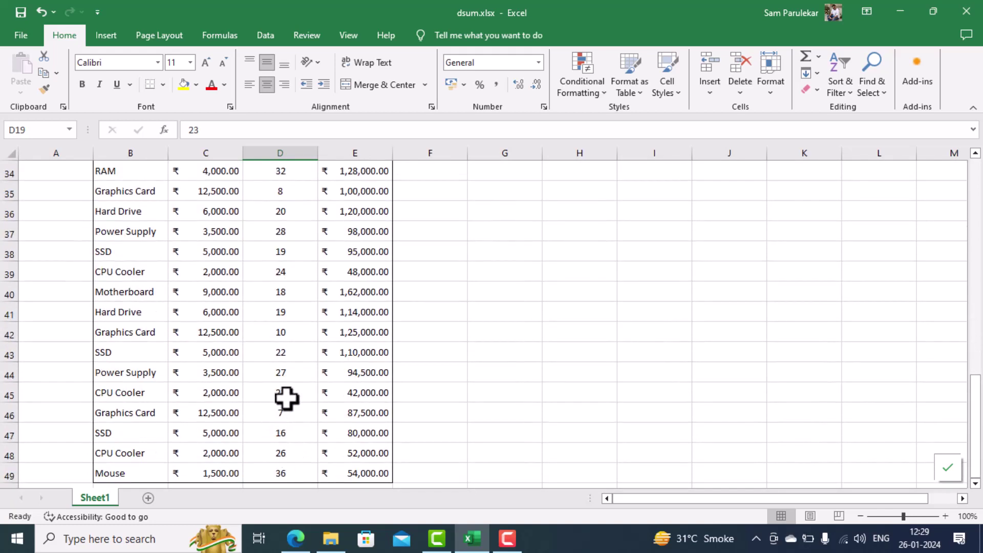
pyautogui.scroll(11, 562, 313)
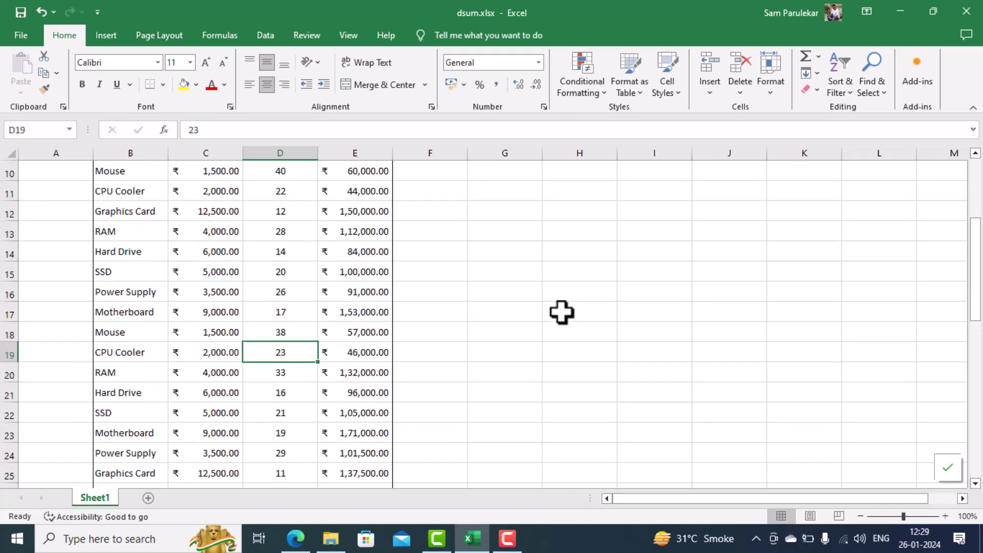
# Start a DSUM formula in H3 with the whole item table including headers, B2:E49, as the database
pyautogui.click(579, 212)
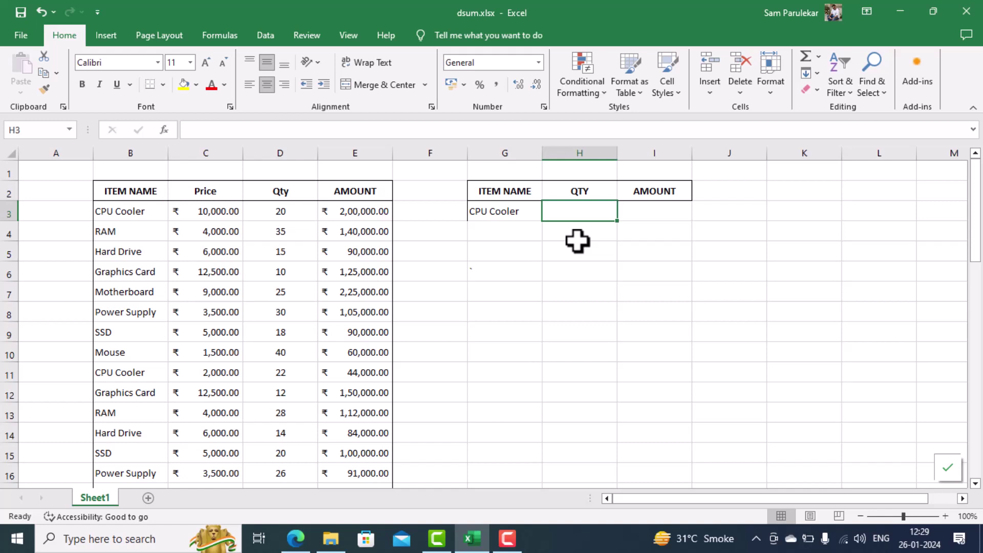
pyautogui.write('=d')
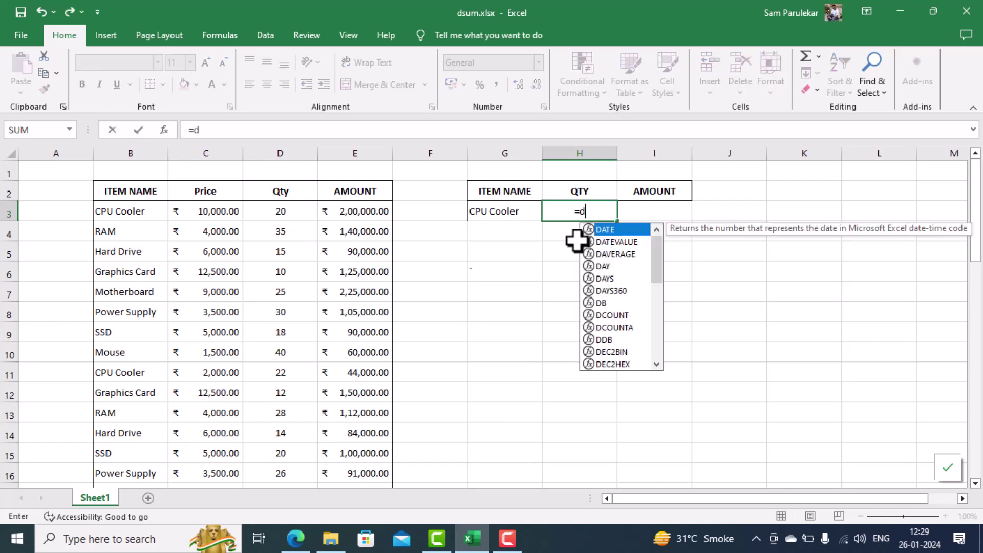
pyautogui.write('sum')
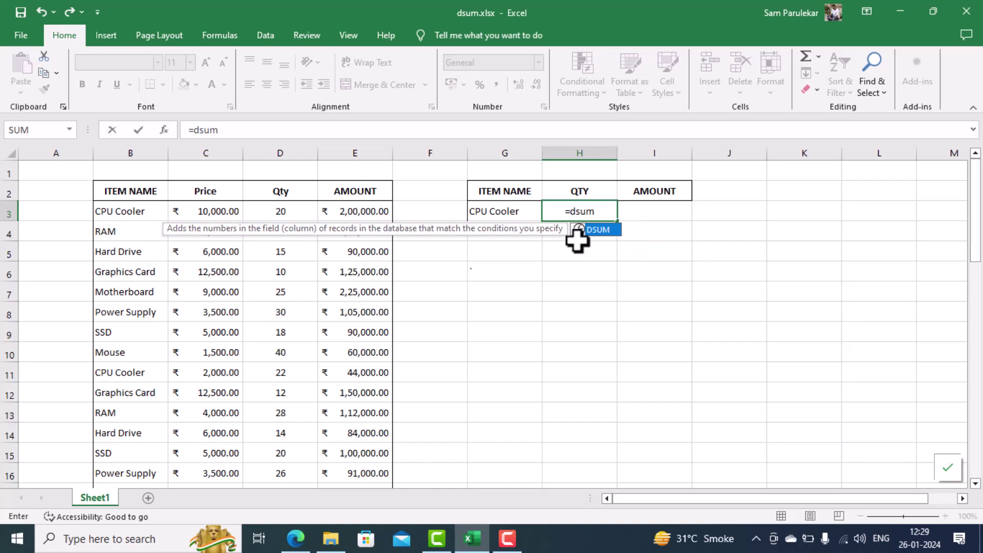
pyautogui.write('(')
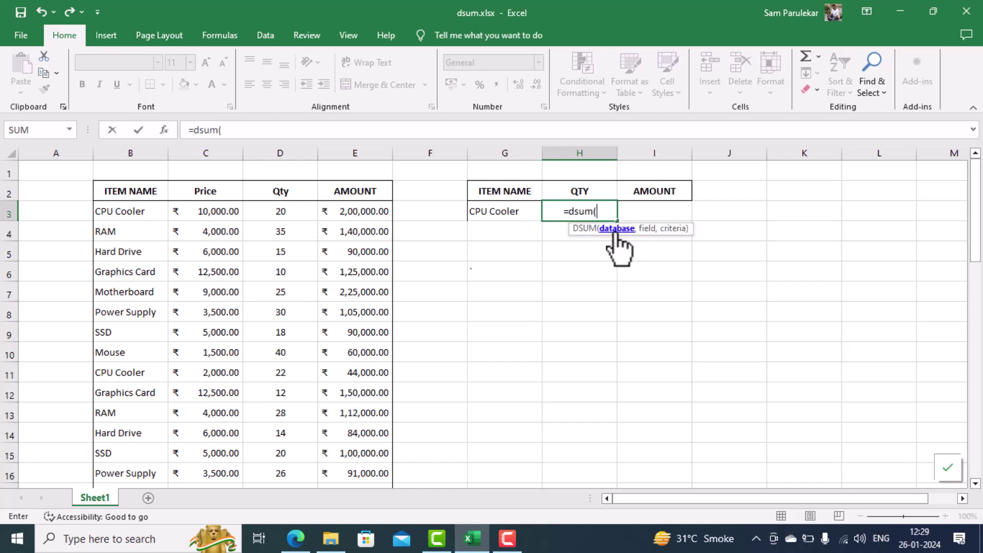
pyautogui.click(118, 192)
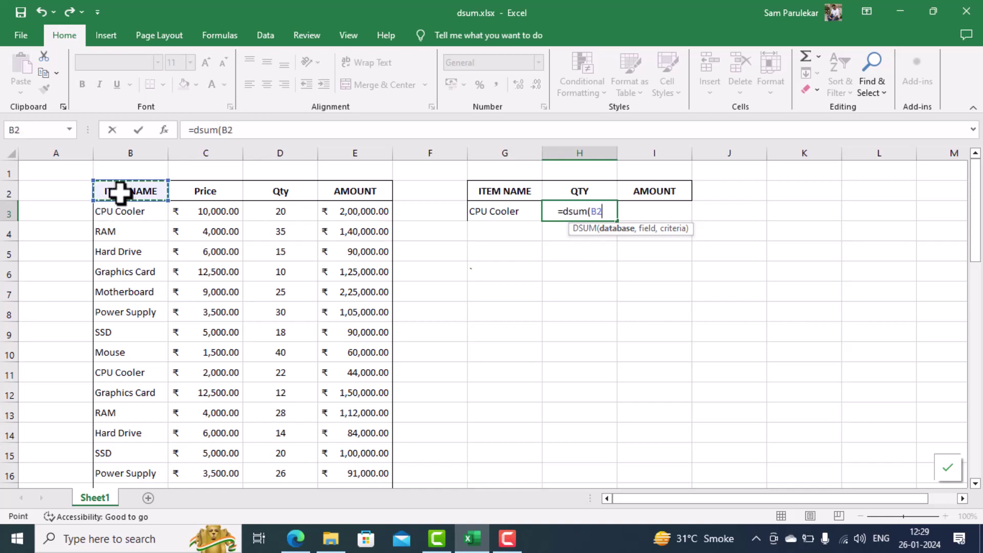
pyautogui.hotkey('ctrl', 'shift', 'Down')
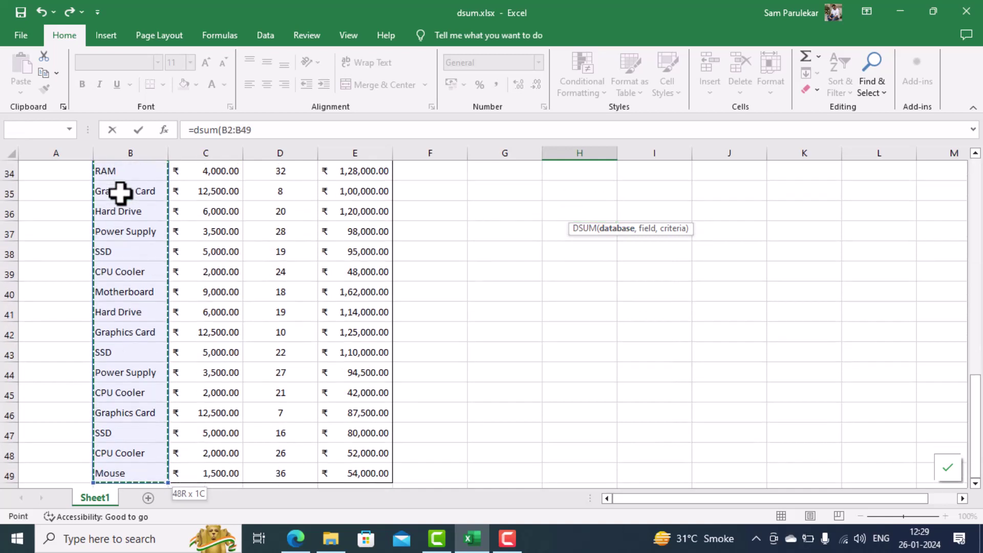
pyautogui.hotkey('shift', 'Right')
pyautogui.hotkey('shift', 'Right')
pyautogui.hotkey('shift', 'Right')
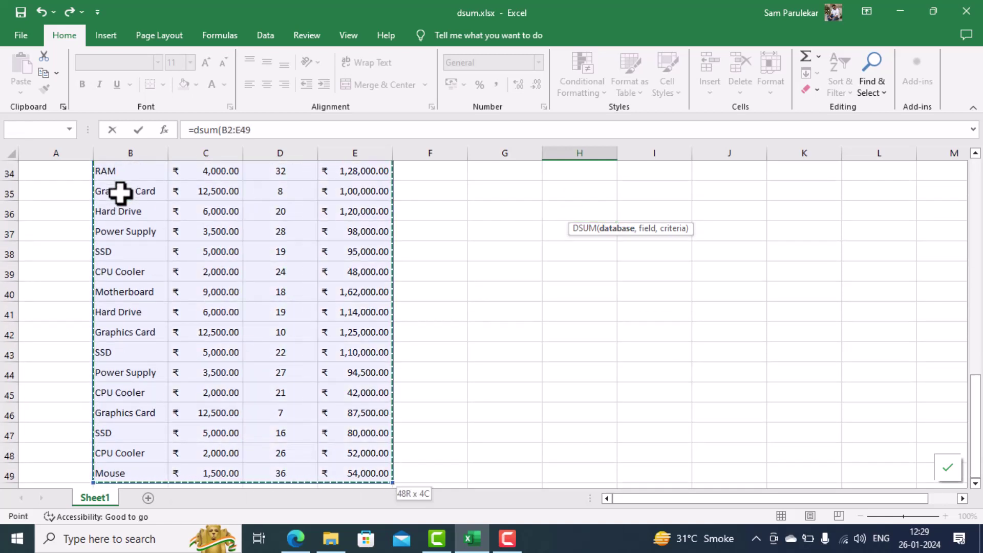
pyautogui.scroll(7, 122, 193)
pyautogui.scroll(4, 122, 193)
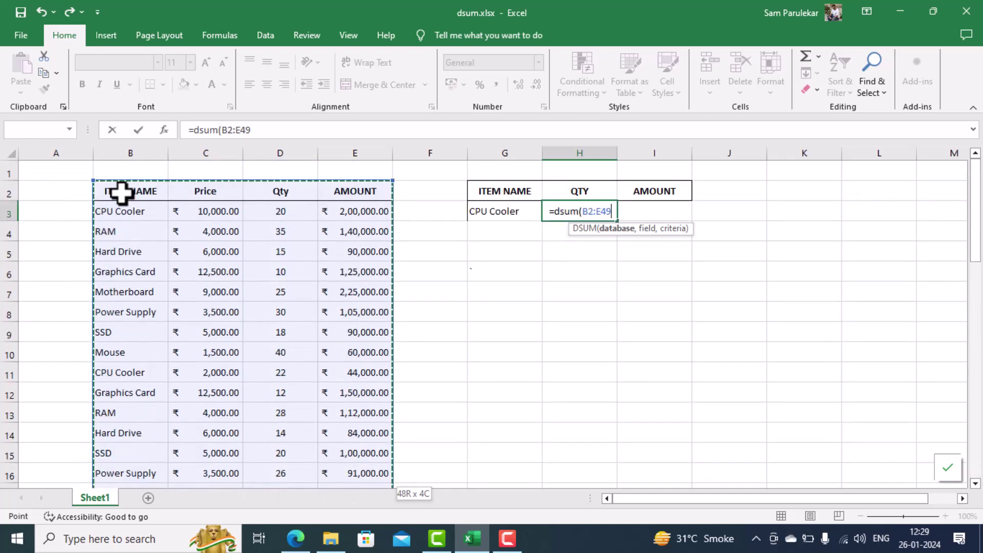
# Complete the QTY formula with the Qty header D2 as the field and G2:G3 as the criteria
pyautogui.write(',')
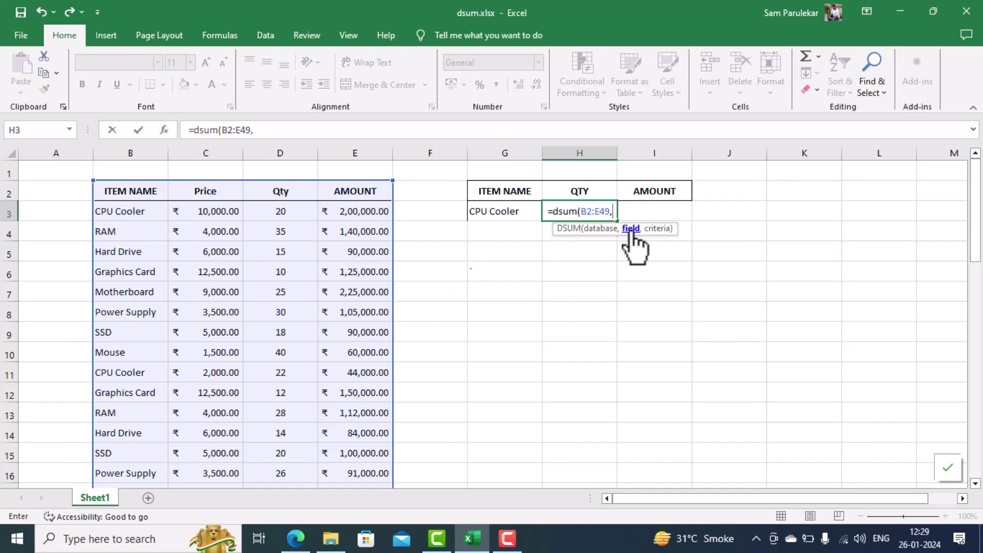
pyautogui.click(300, 190)
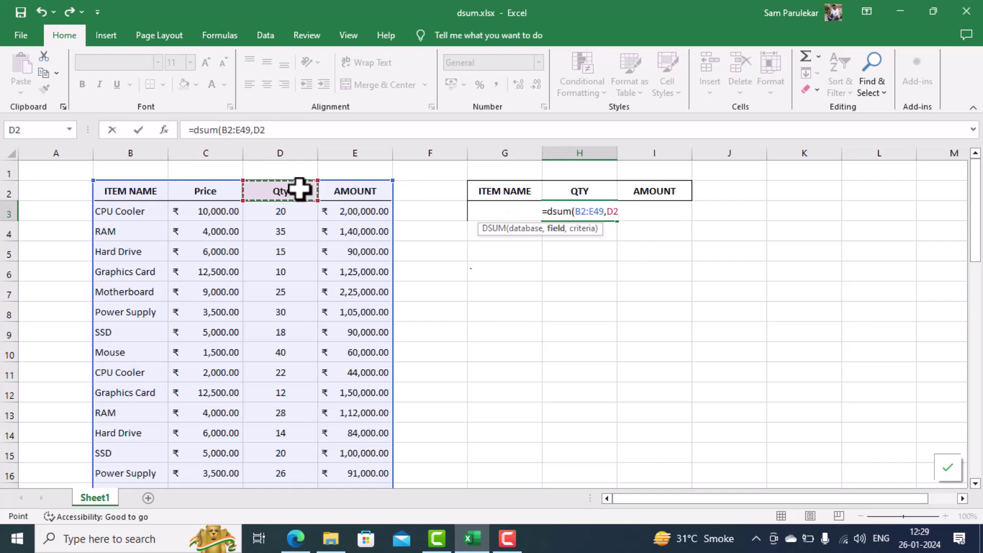
pyautogui.write(',')
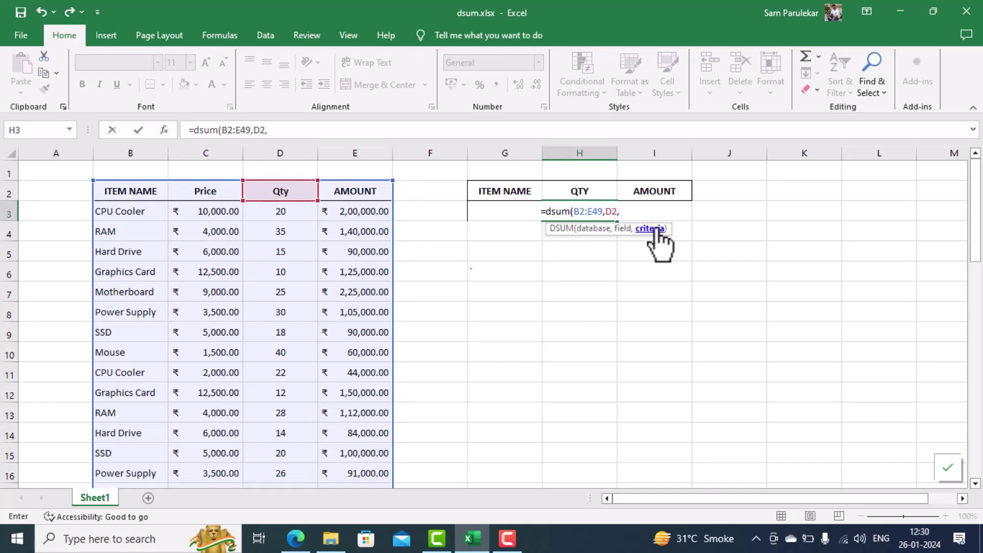
pyautogui.moveTo(504, 188); pyautogui.dragTo(500, 210)
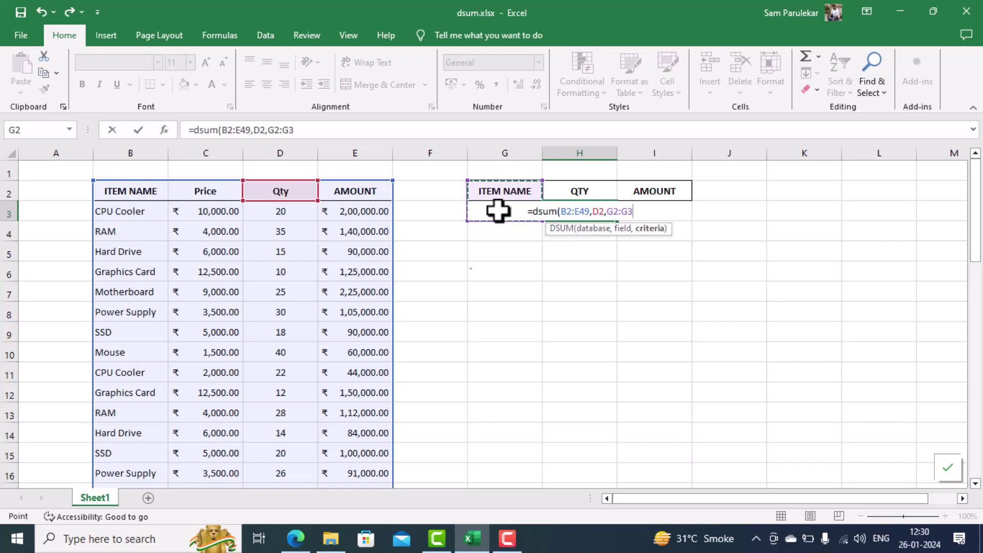
pyautogui.write(')')
pyautogui.press('Return')
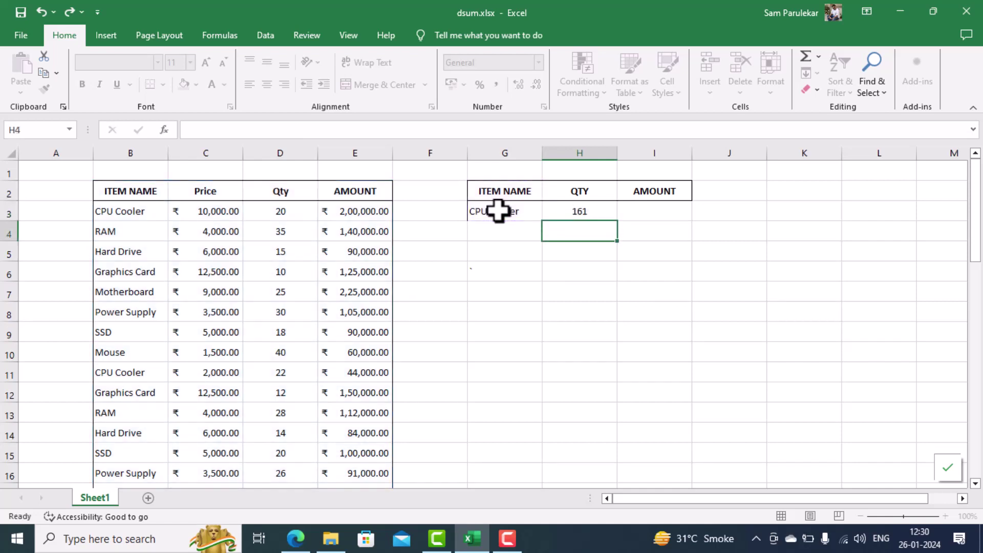
# Replace the criteria item name in G3 with RAM
pyautogui.click(497, 212)
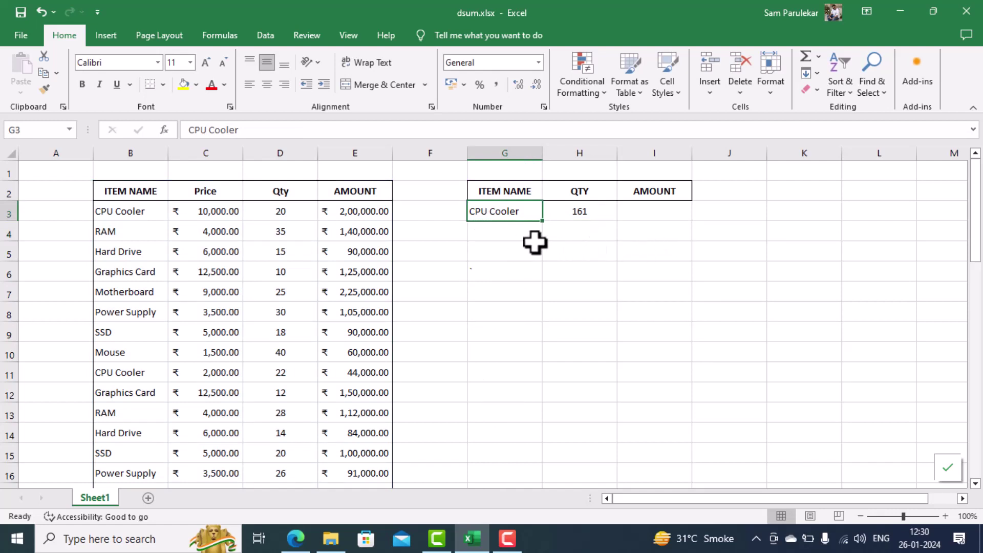
pyautogui.write('RA')
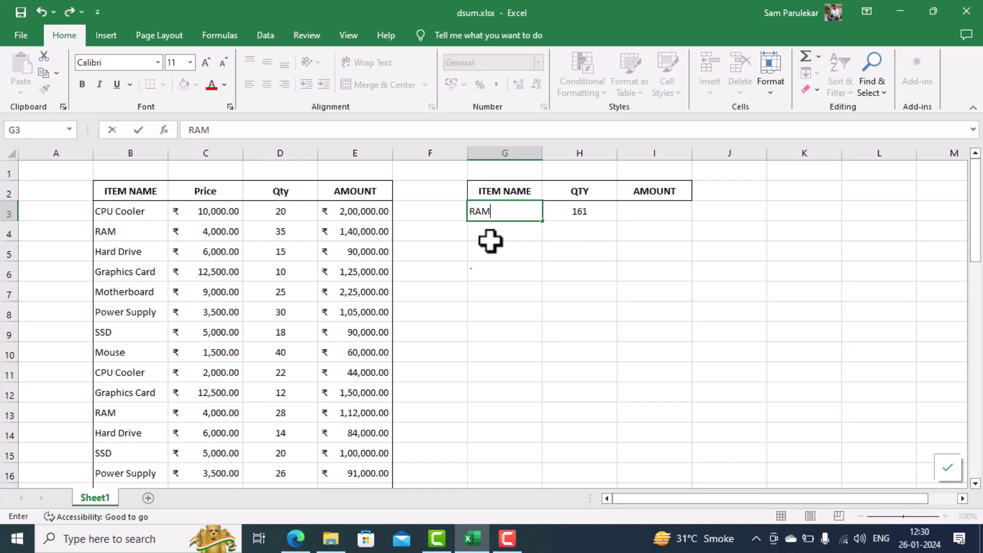
pyautogui.write('M')
pyautogui.press('Return')
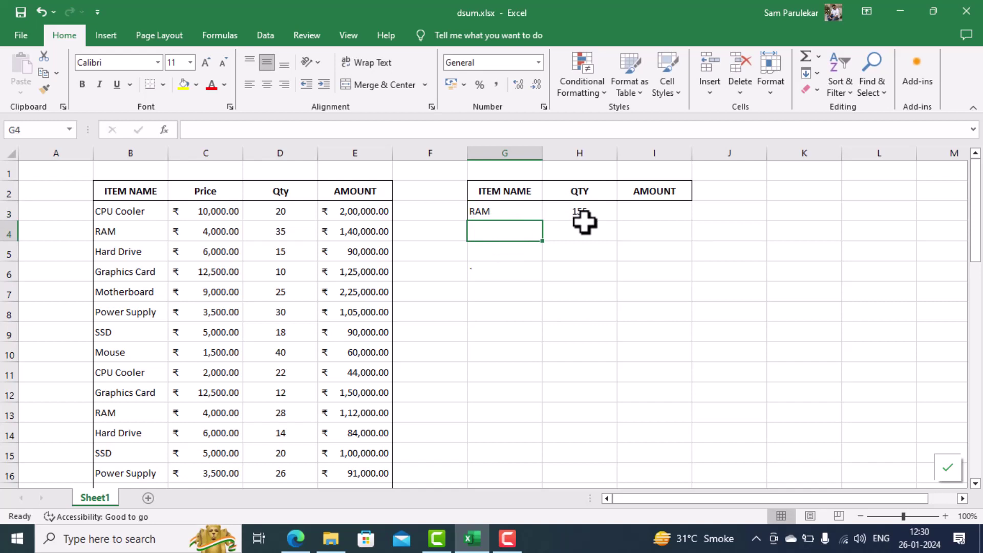
# Start a DSUM formula in I3 under AMOUNT with the whole item table including headers, B2:E49, as the database
pyautogui.click(640, 213)
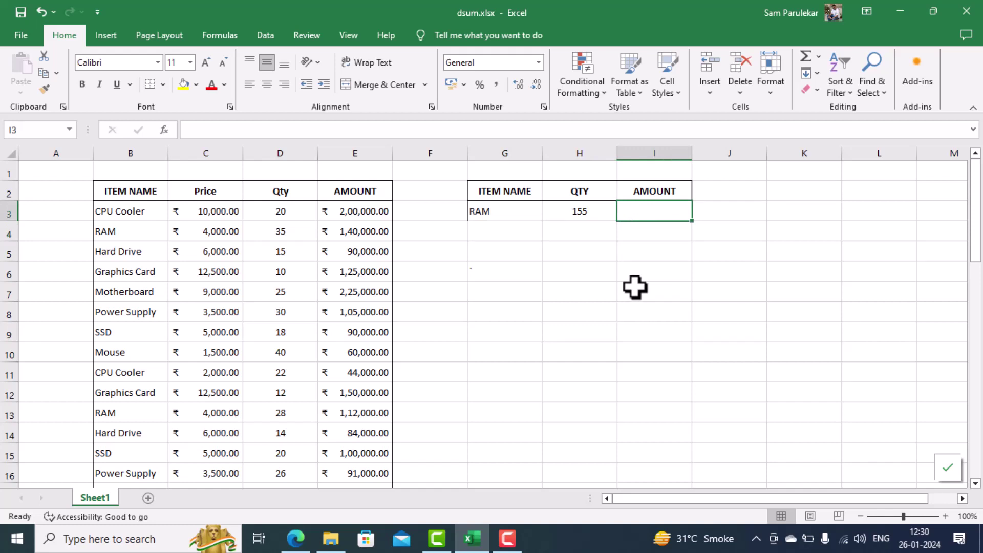
pyautogui.write('=')
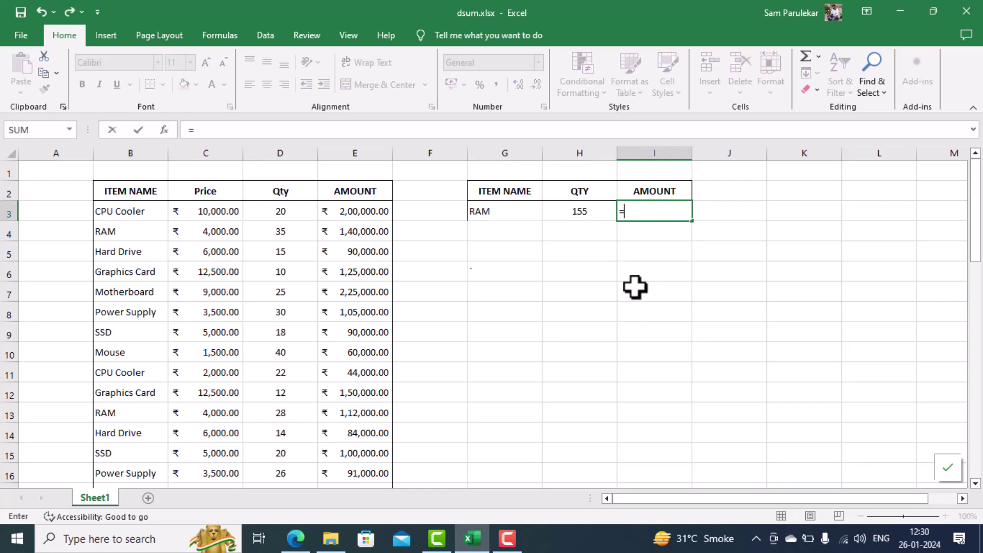
pyautogui.write('dsum')
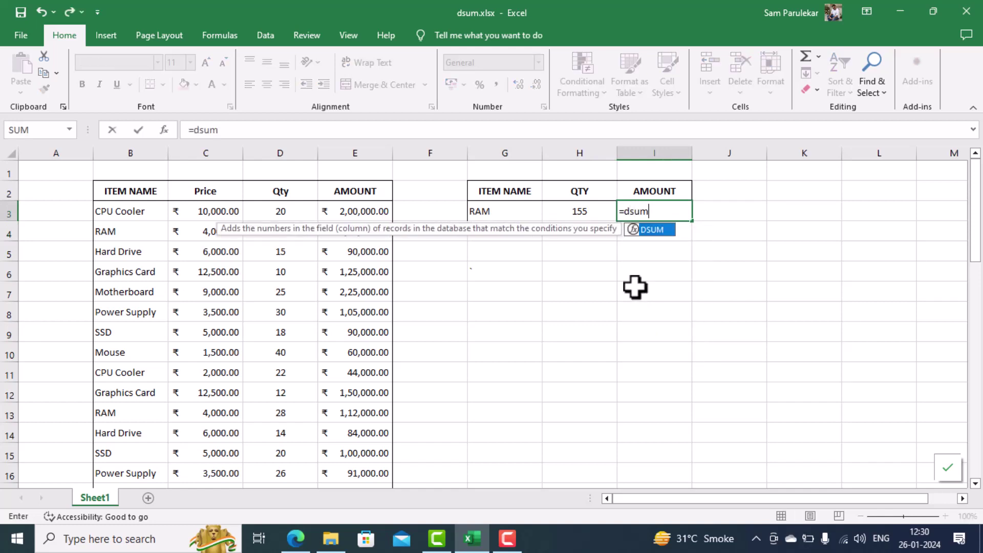
pyautogui.write('(')
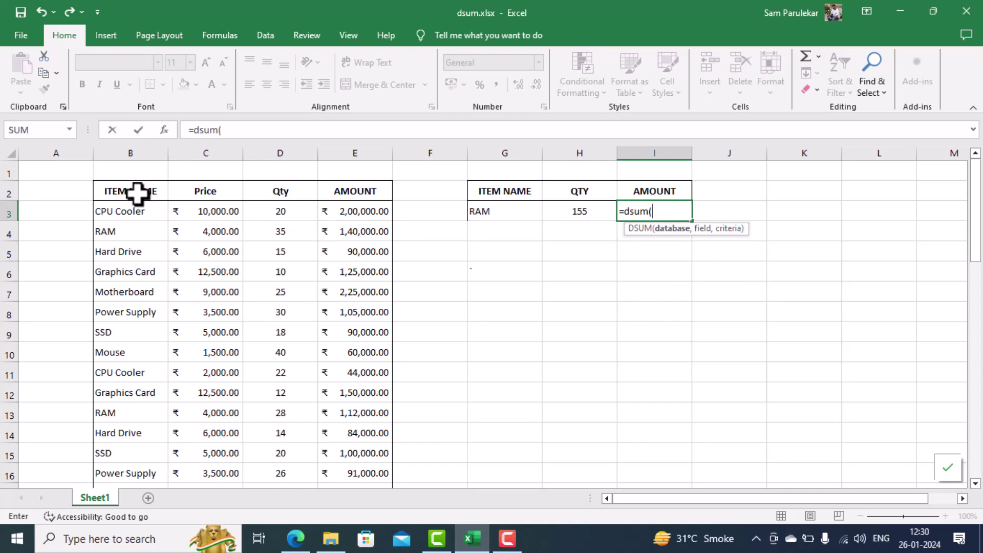
pyautogui.click(136, 193)
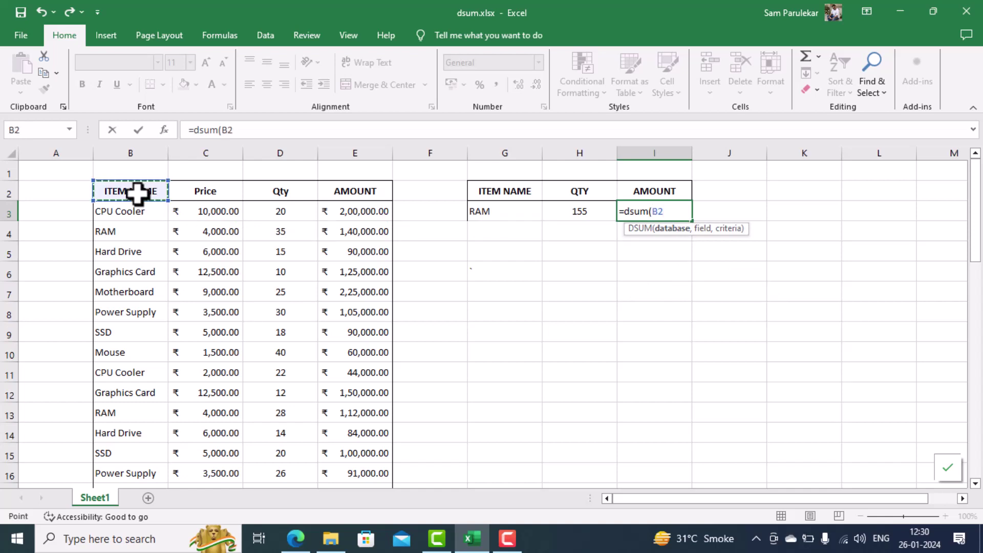
pyautogui.moveTo(137, 194); pyautogui.dragTo(138, 195)
pyautogui.hotkey('ctrl', 'shift', 'Down')
pyautogui.hotkey('shift', 'Right')
pyautogui.hotkey('shift', 'Right')
pyautogui.hotkey('shift', 'Right')
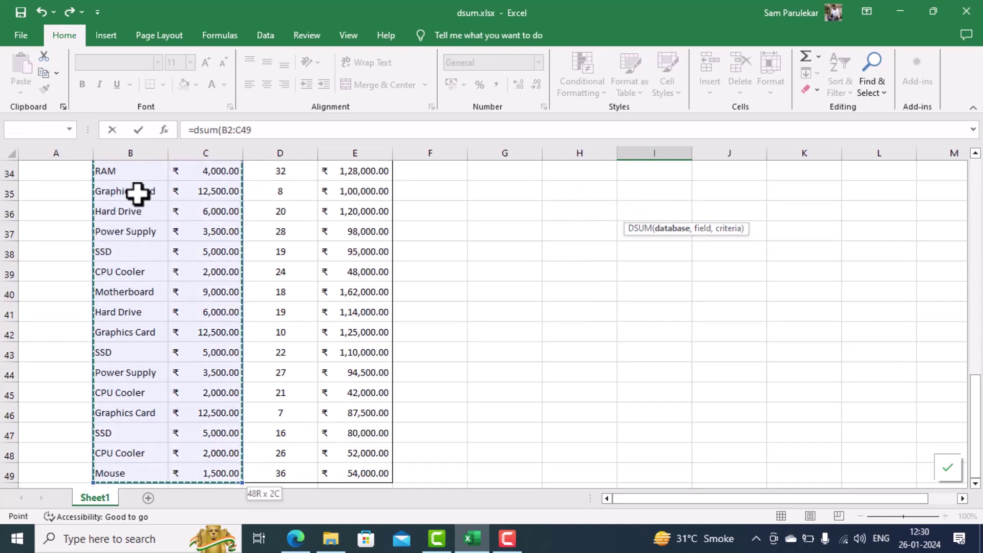
pyautogui.scroll(11, 164, 171)
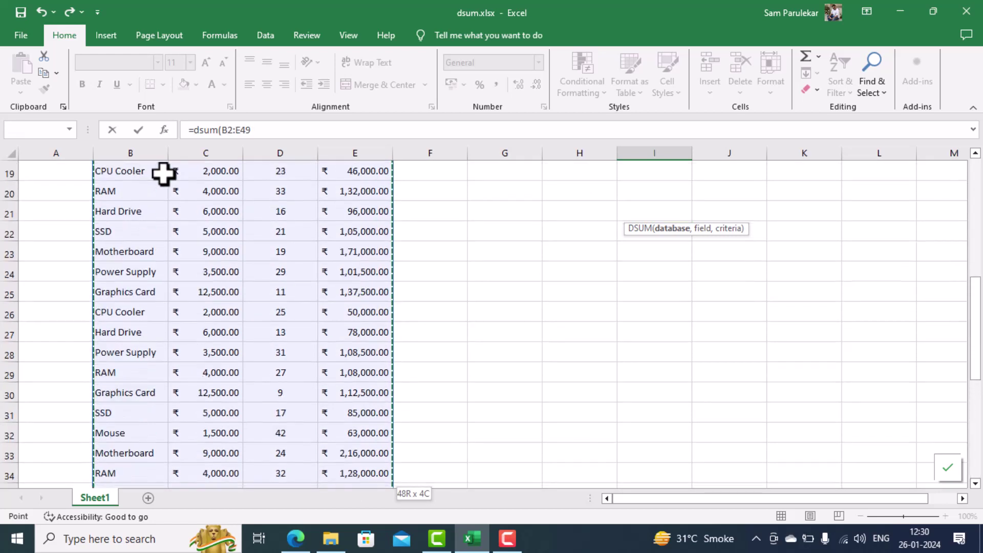
pyautogui.write(',')
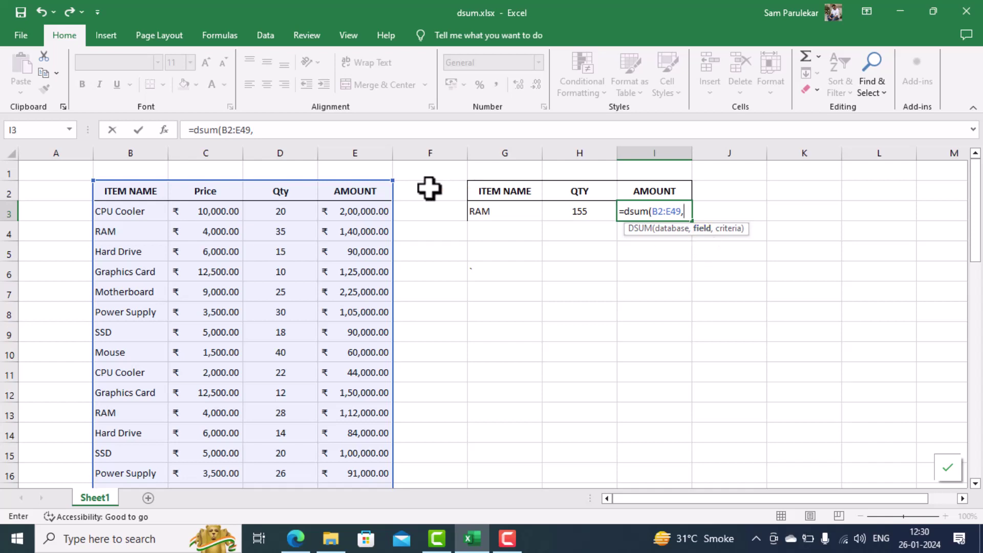
# Complete the I3 formula with the AMOUNT header E2 as the field and G2:G3 as the criteria
pyautogui.click(357, 193)
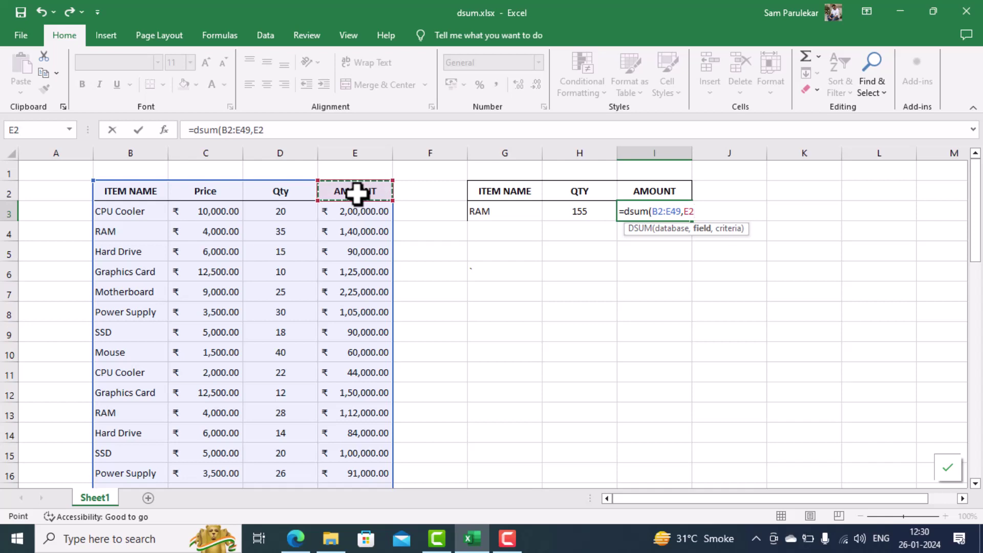
pyautogui.write(',')
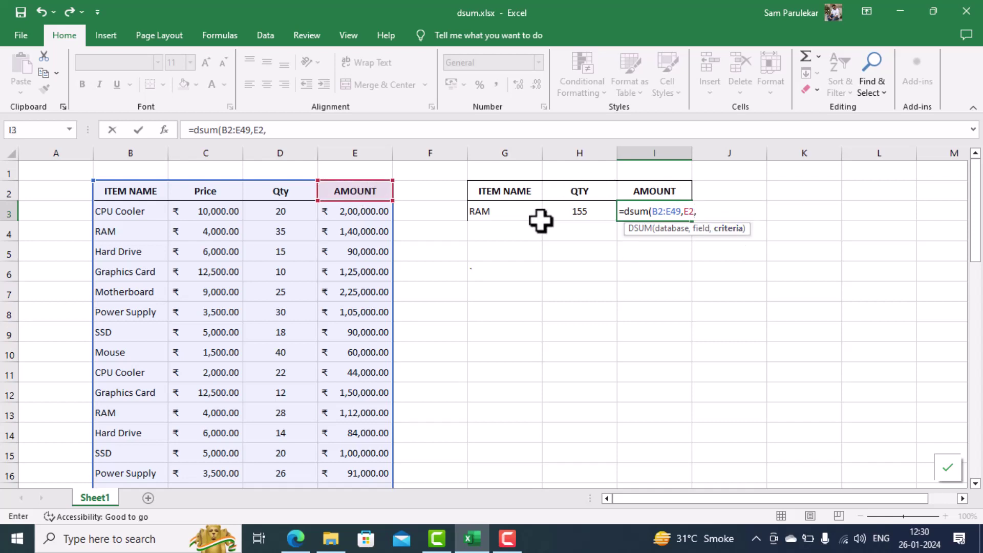
pyautogui.click(505, 192)
pyautogui.moveTo(505, 192); pyautogui.dragTo(502, 207)
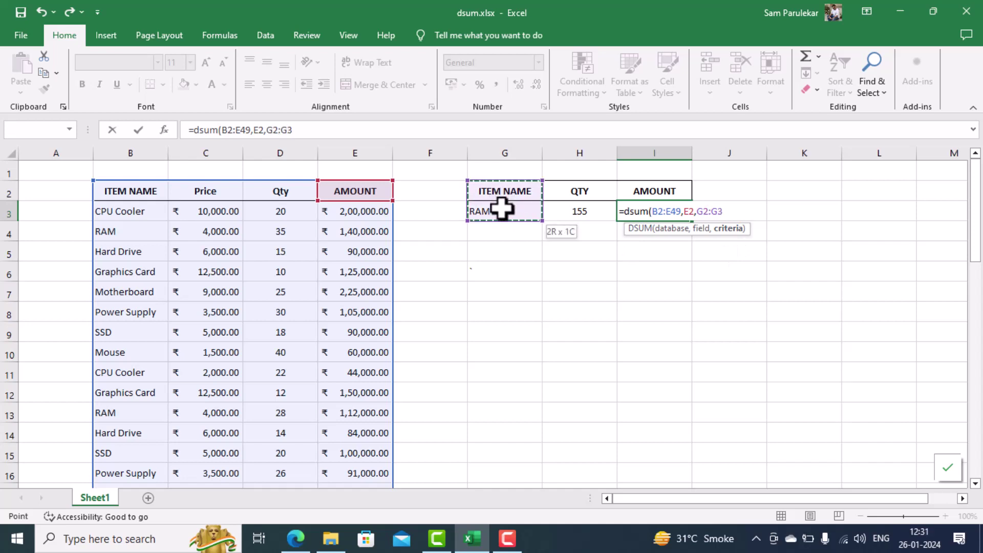
pyautogui.write(')')
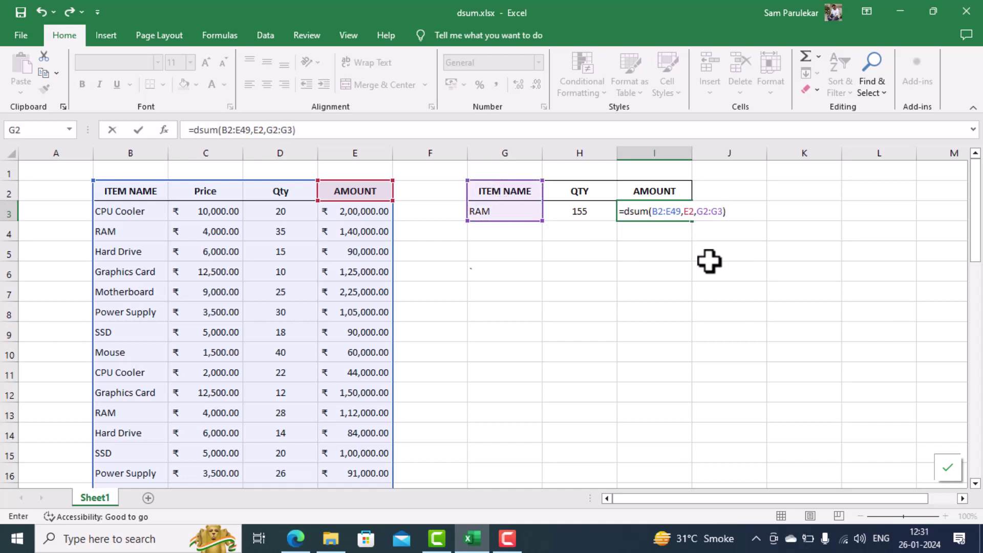
pyautogui.press('Return')
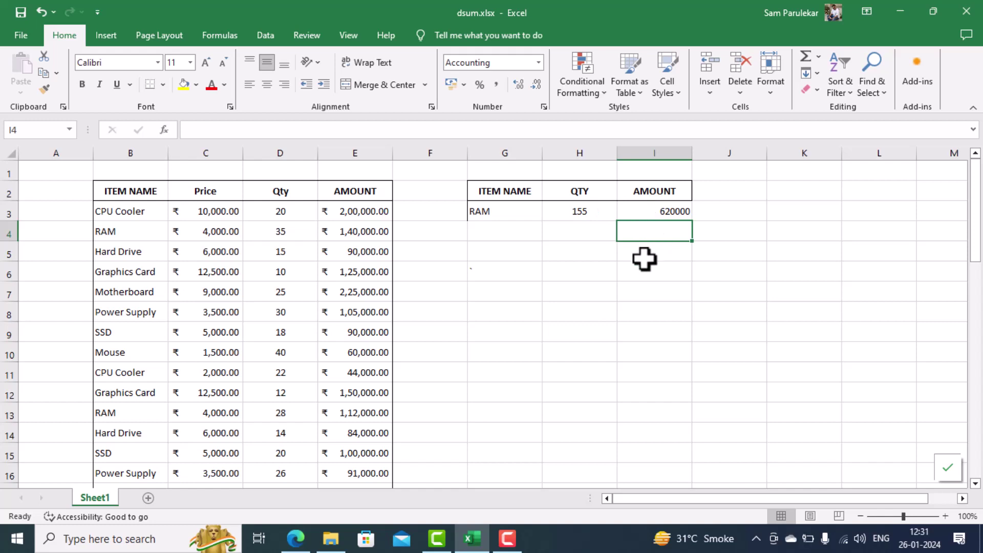
pyautogui.click(579, 256)
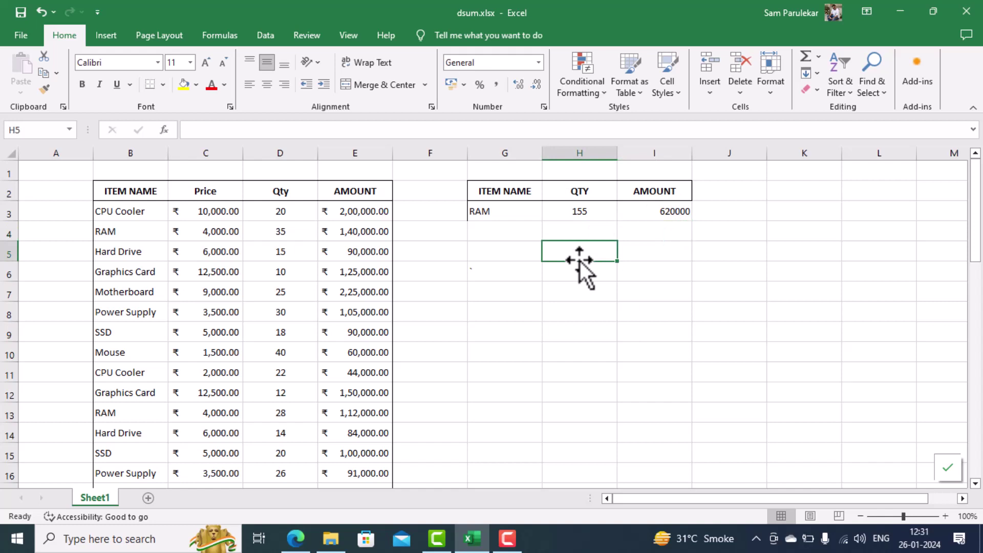